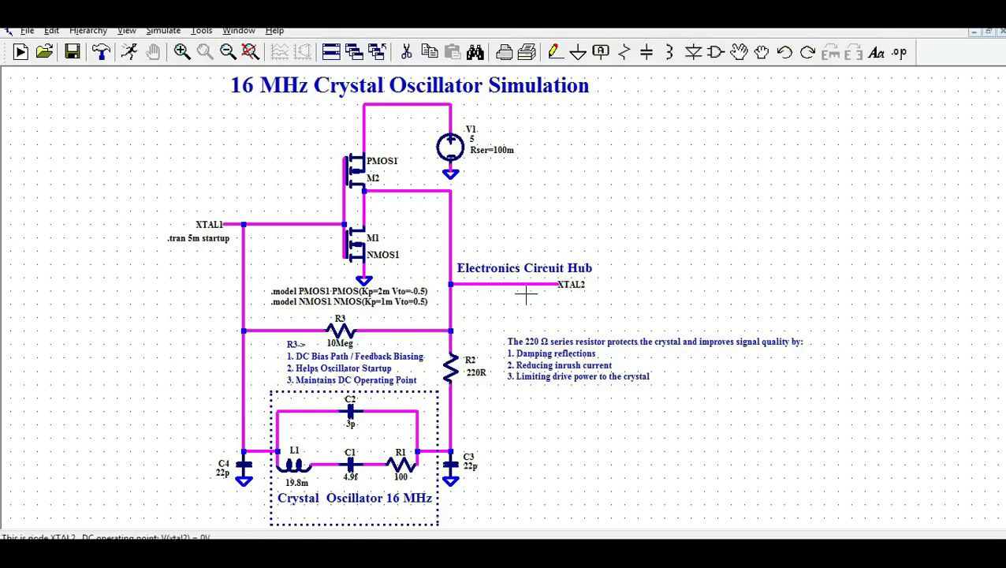
Step: Examine the XTAL2 output, the XTAL1 input and the MOSFET inverter stage, then fit the whole schematic in view
scroll(544, 289, "up", 5)
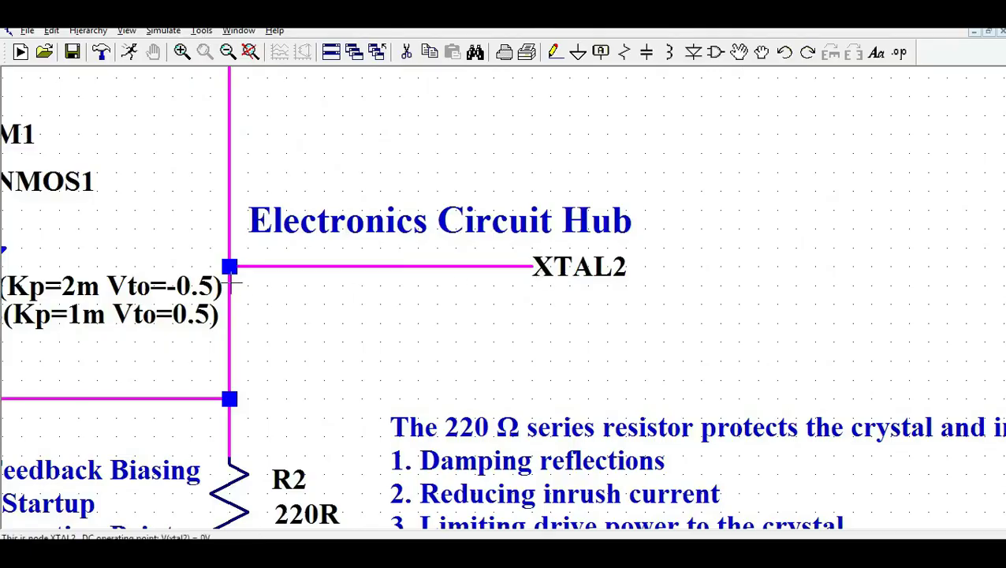
scroll(606, 305, "left", 5)
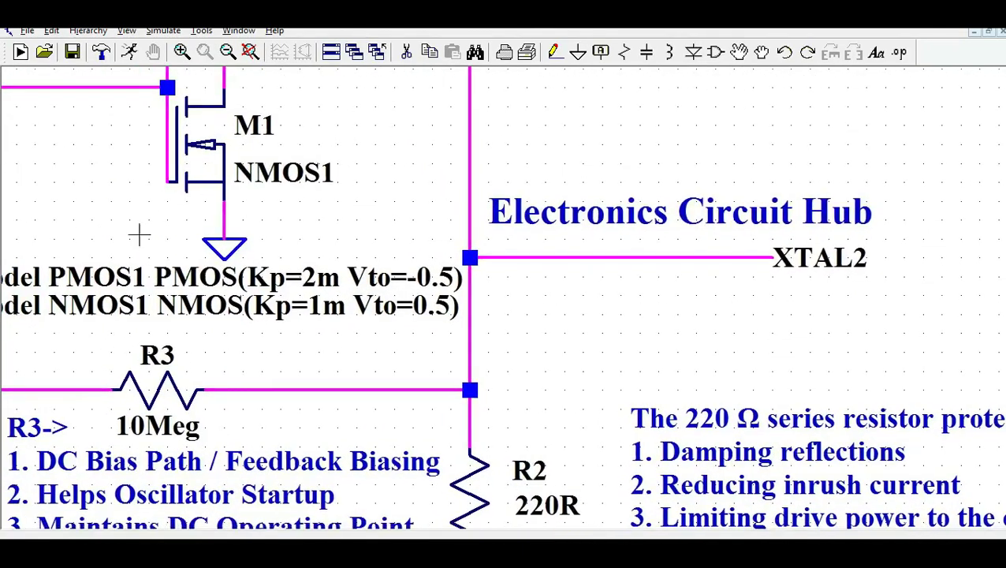
left_click_drag(140, 231, 542, 328)
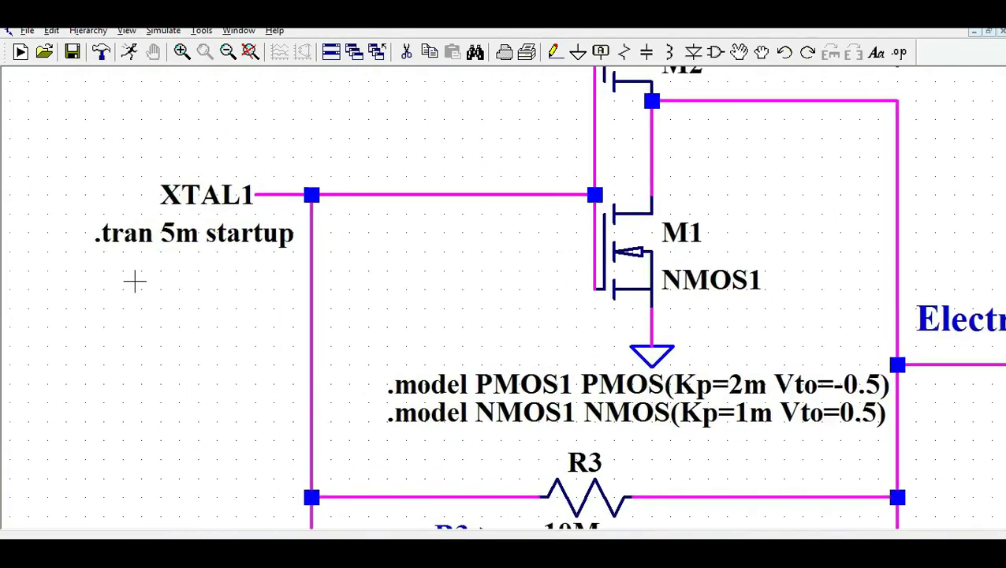
scroll(119, 272, "down", 3)
scroll(70, 243, "down", 2)
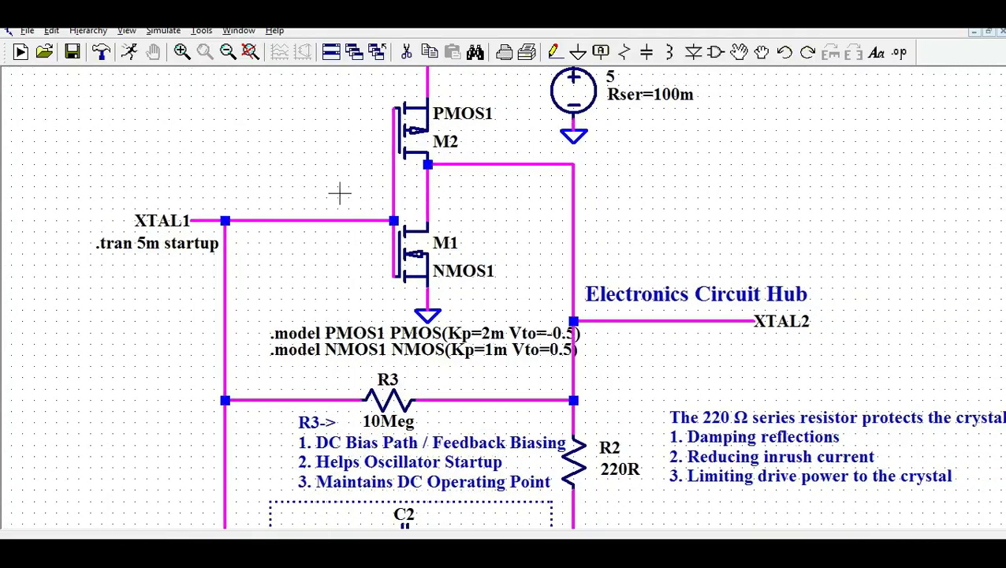
scroll(228, 206, "down", 1)
scroll(191, 220, "down", 3)
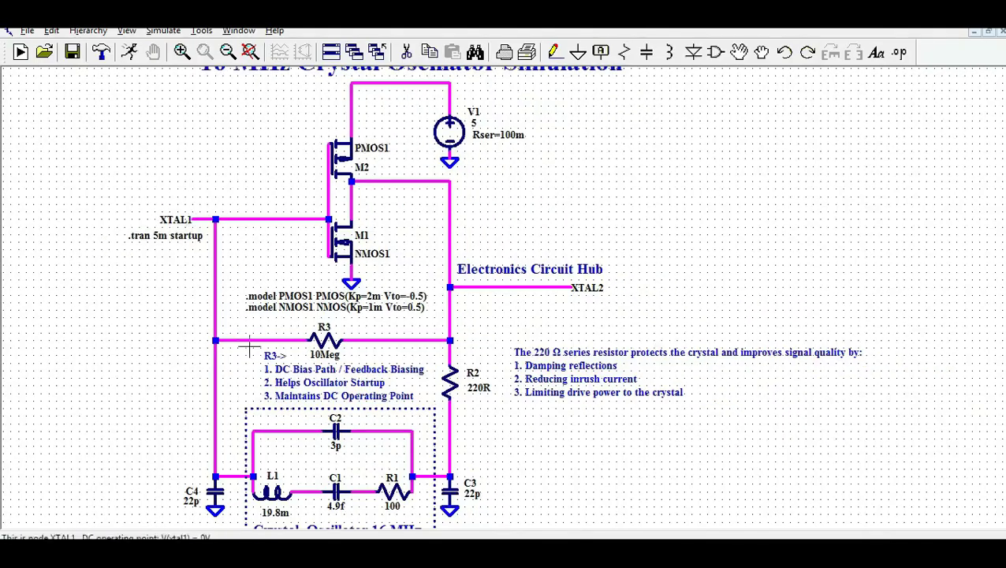
left_click(126, 30)
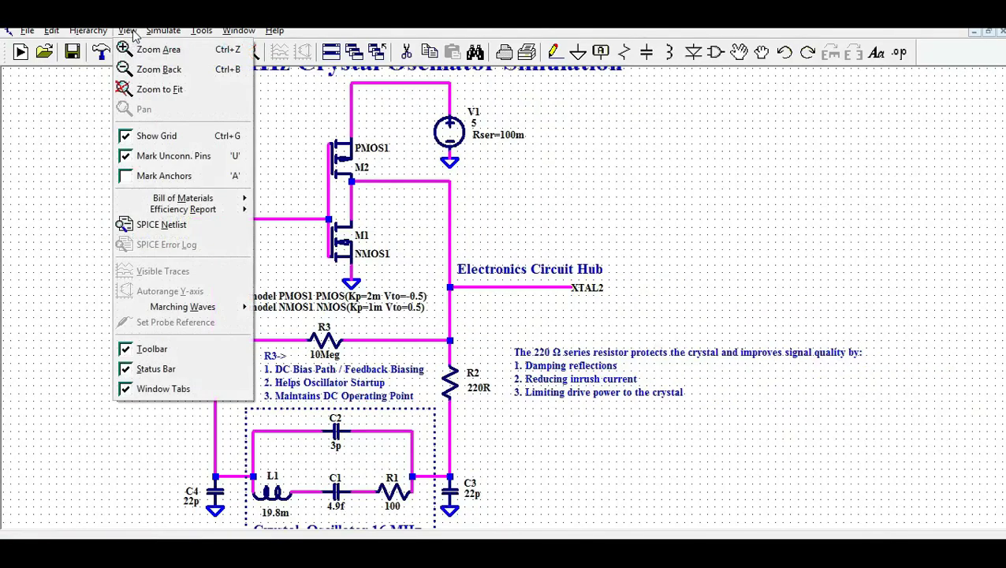
left_click(157, 89)
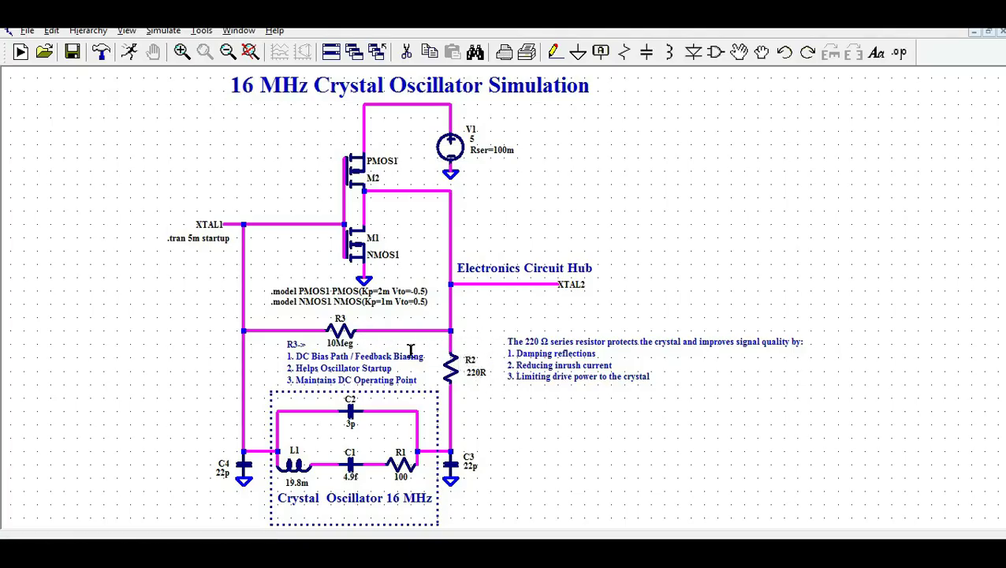
Step: Examine the R3 feedback notes, the crystal equivalent circuit and the notes on the 220 Ω series resistor, ending on the full schematic
scroll(321, 399, "up", 3)
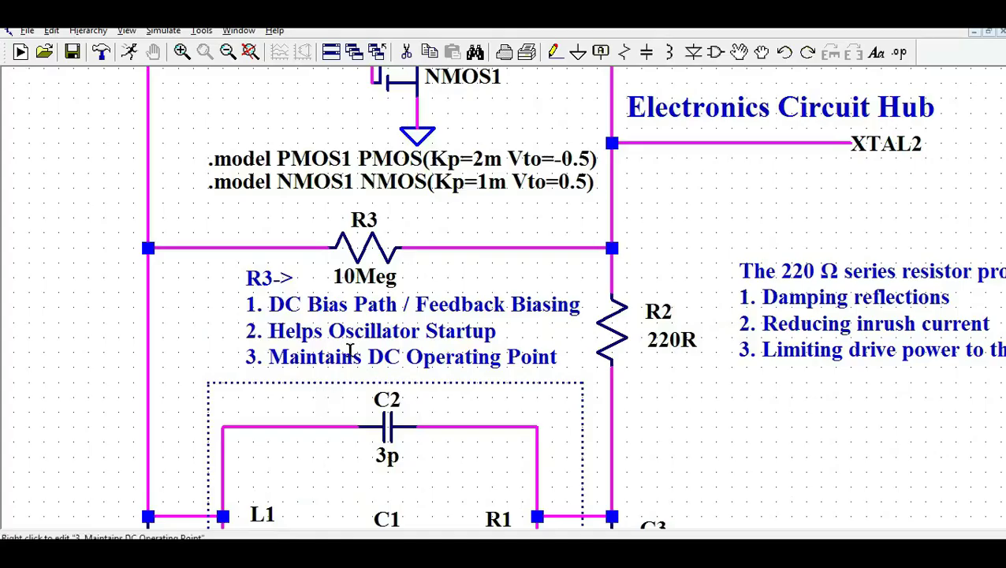
scroll(218, 282, "down", 1)
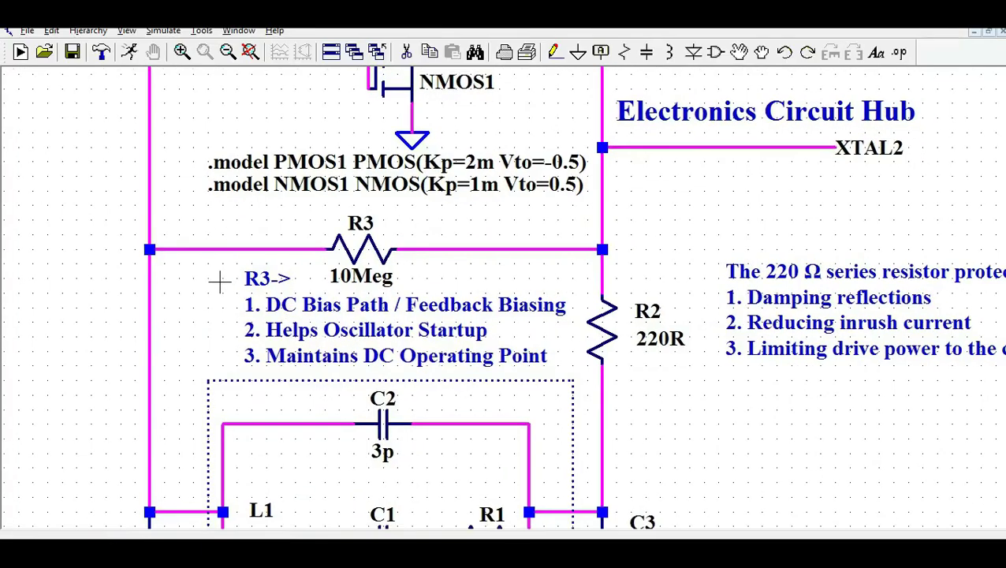
left_click_drag(250, 392, 242, 287)
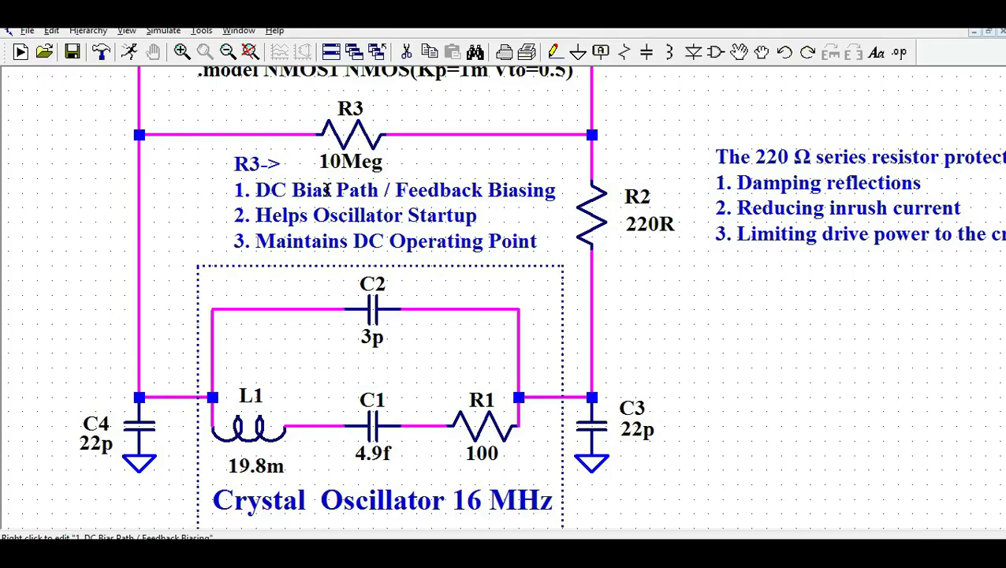
left_click_drag(665, 254, 335, 272)
left_click_drag(512, 316, 426, 321)
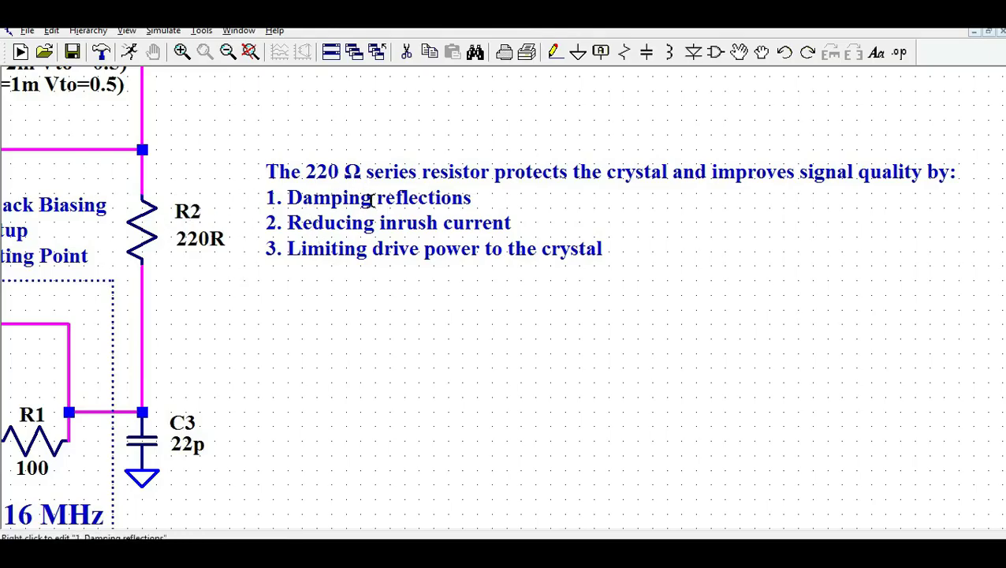
left_click_drag(256, 298, 467, 314)
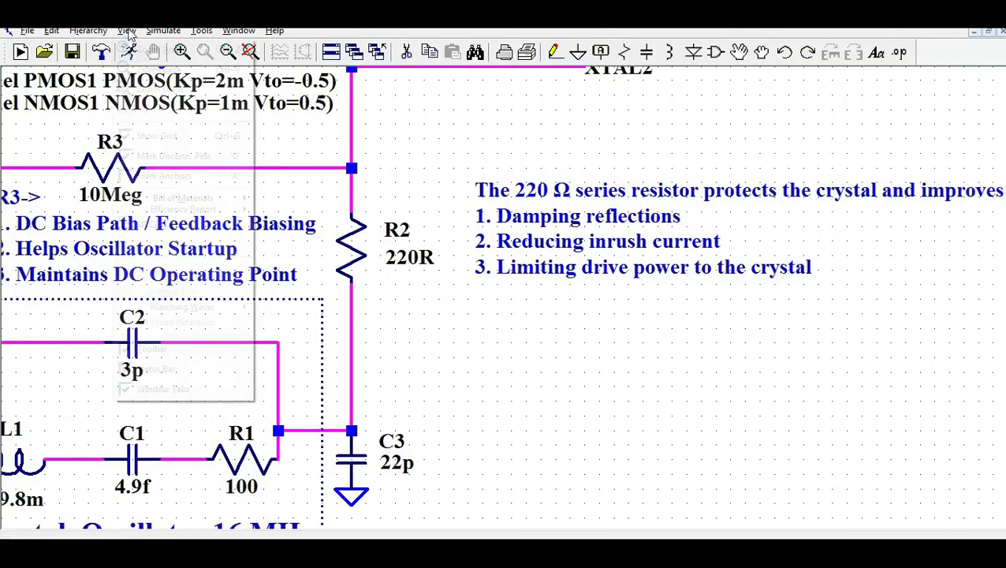
left_click(127, 31)
left_click(168, 92)
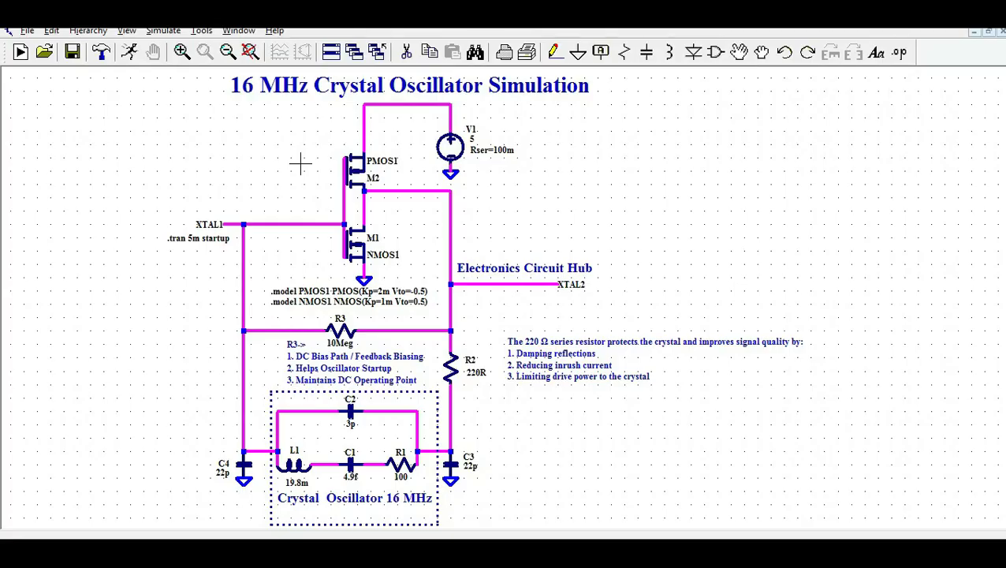
Step: Run the transient simulation, plot the voltage at node XTAL2 and maximize the waveform window
left_click(163, 32)
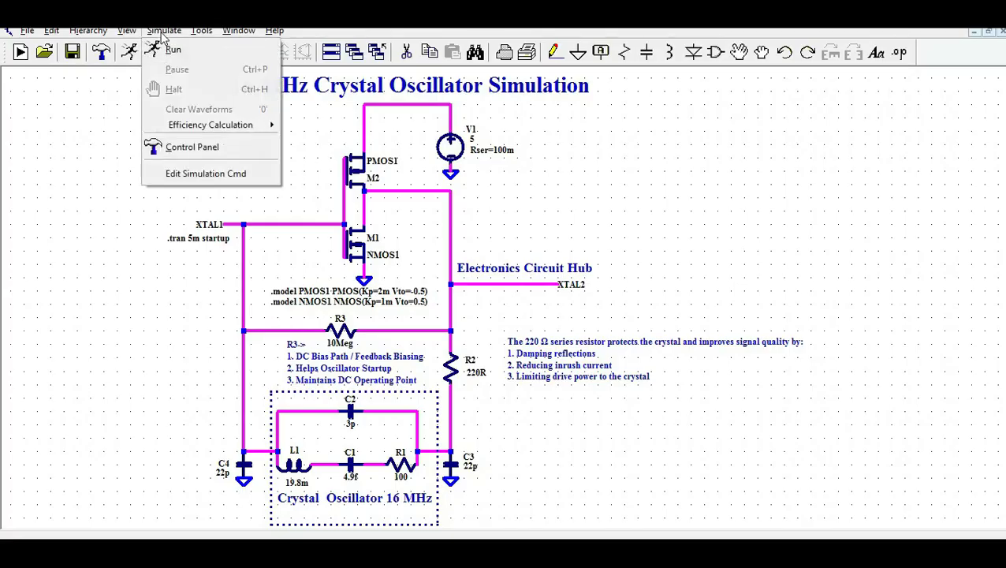
left_click(174, 51)
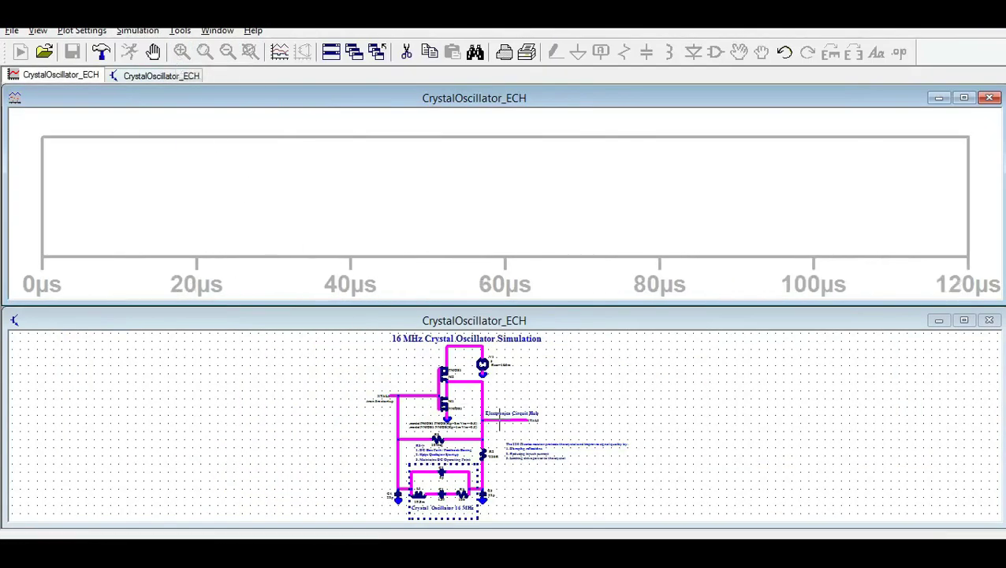
left_click(499, 423)
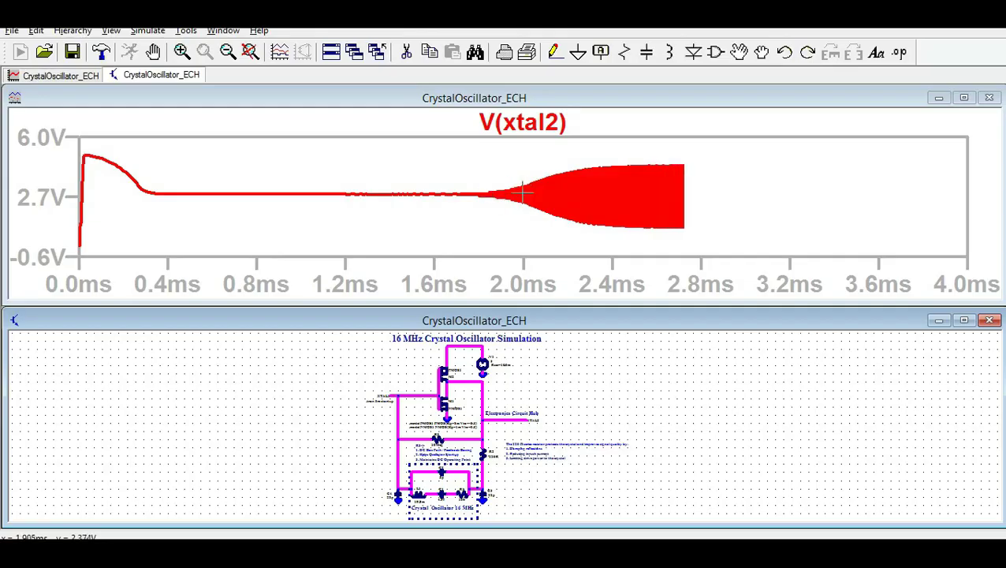
left_click(962, 98)
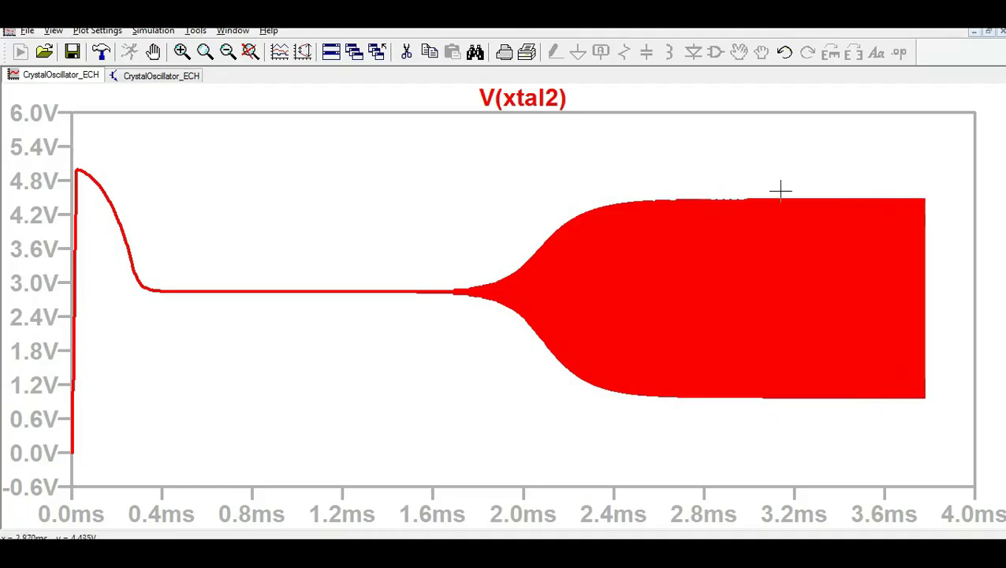
Step: Inspect individual V(xtal2) cycles near 3.416 ms, then restore the full waveform range
left_click_drag(831, 188, 867, 414)
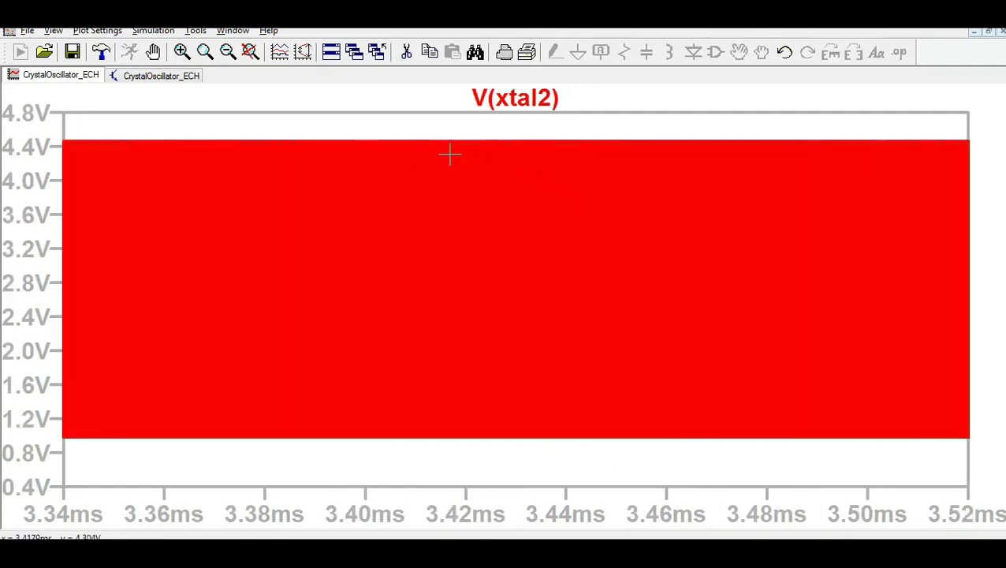
left_click_drag(415, 131, 487, 445)
left_click_drag(394, 134, 447, 476)
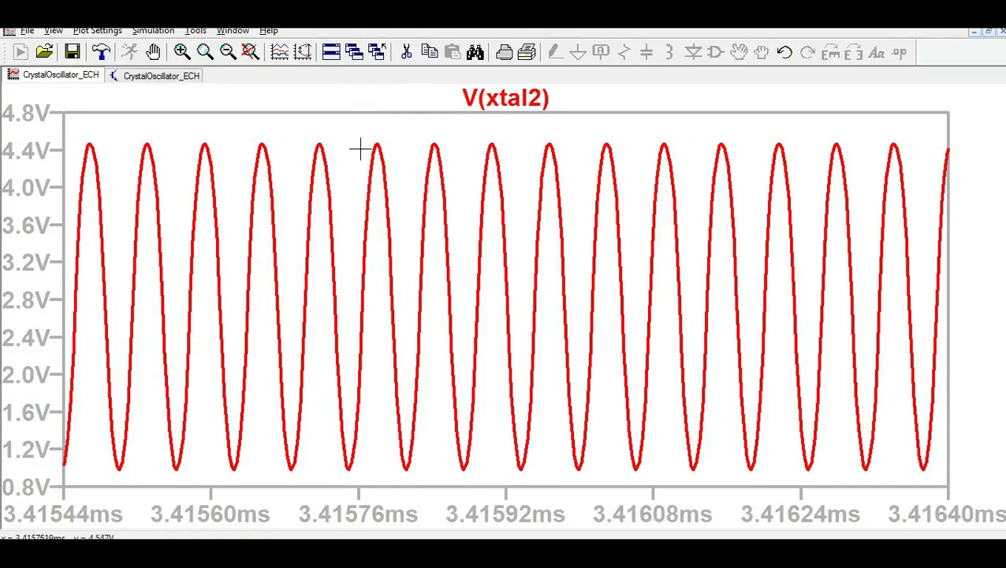
key("ctrl+e")
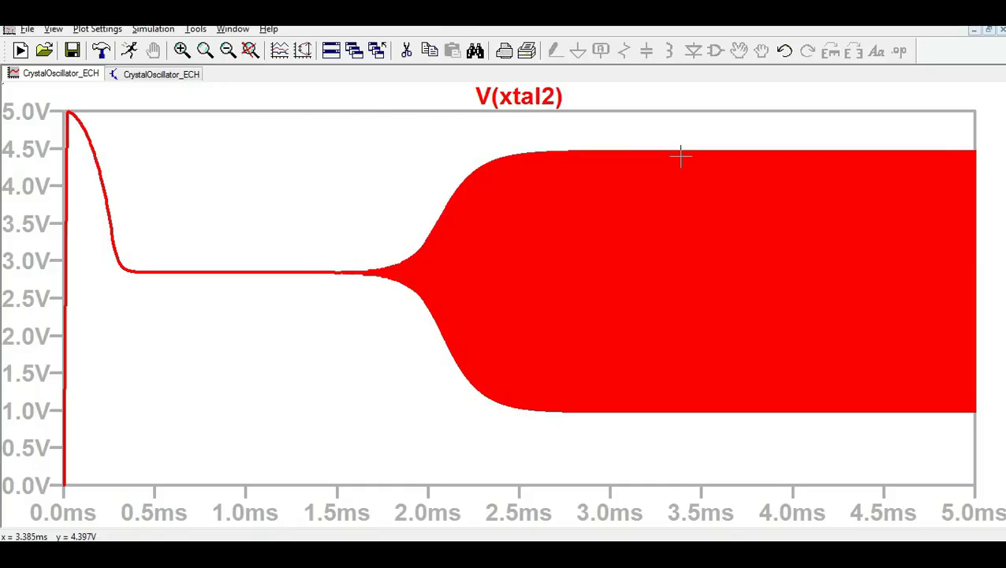
Step: Enlarge about ten V(xtal2) cycles near 3.537 ms and attach both the 1st and 2nd cursors to the trace
left_click_drag(708, 144, 715, 421)
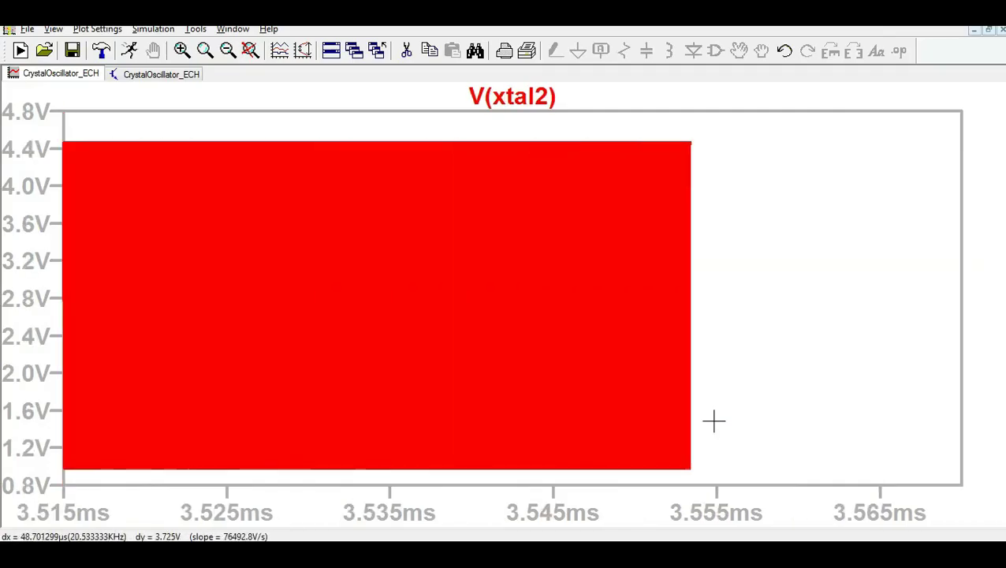
left_click_drag(418, 138, 426, 474)
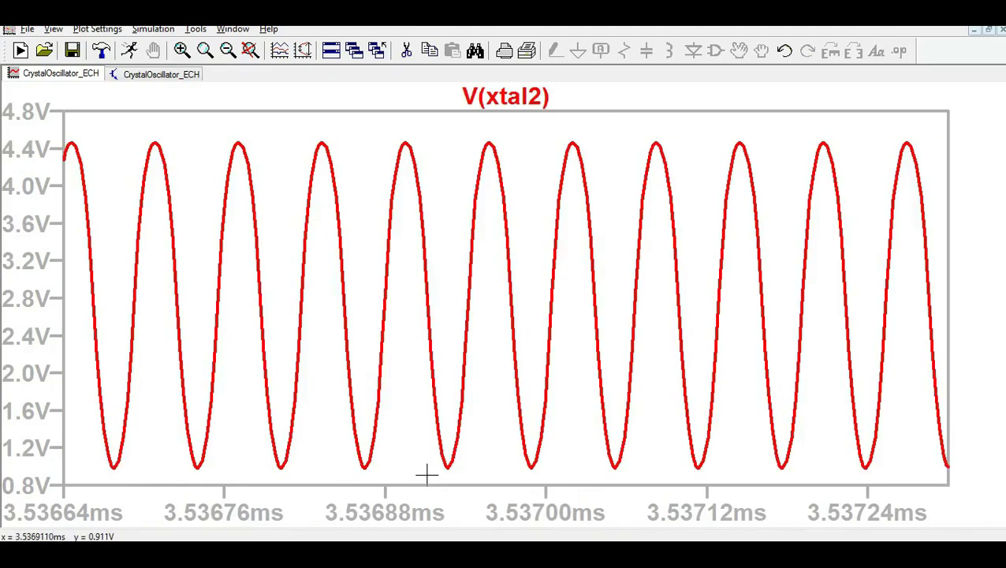
right_click(539, 103)
left_click(591, 246)
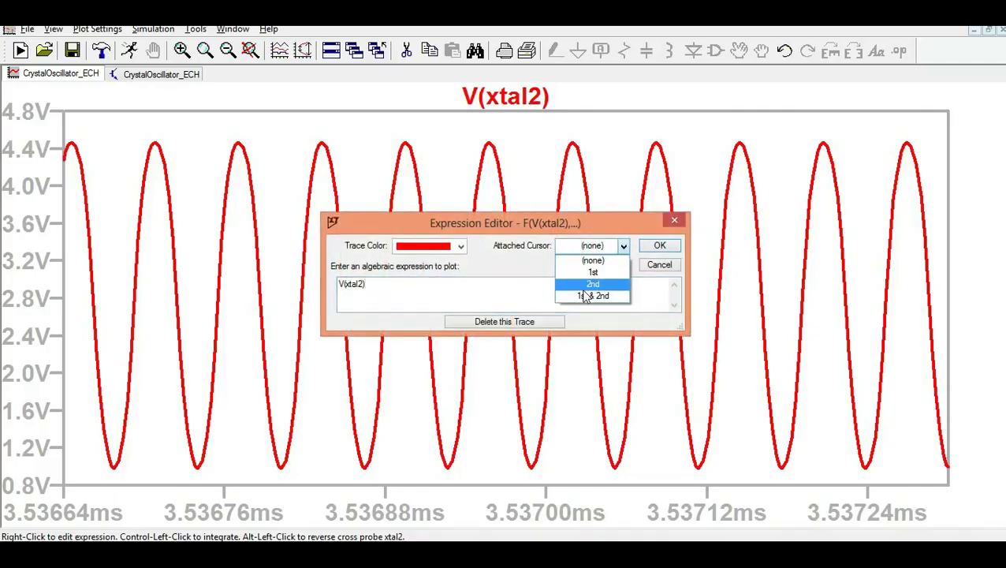
left_click(593, 296)
left_click(660, 246)
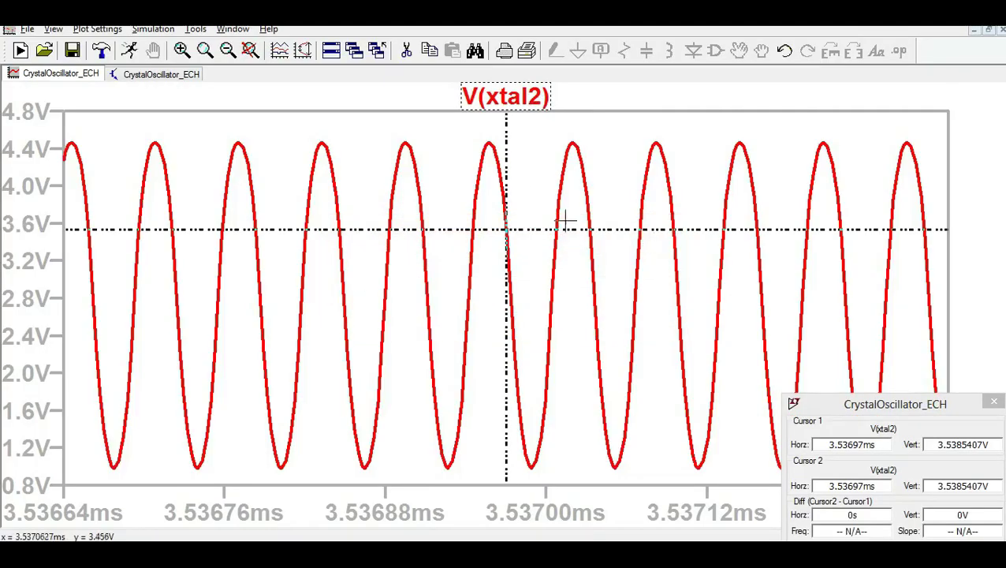
Step: Measure the period and frequency of V(xtal2) between two adjacent troughs with the cursors, then return to the schematic
left_click_drag(510, 162, 365, 316)
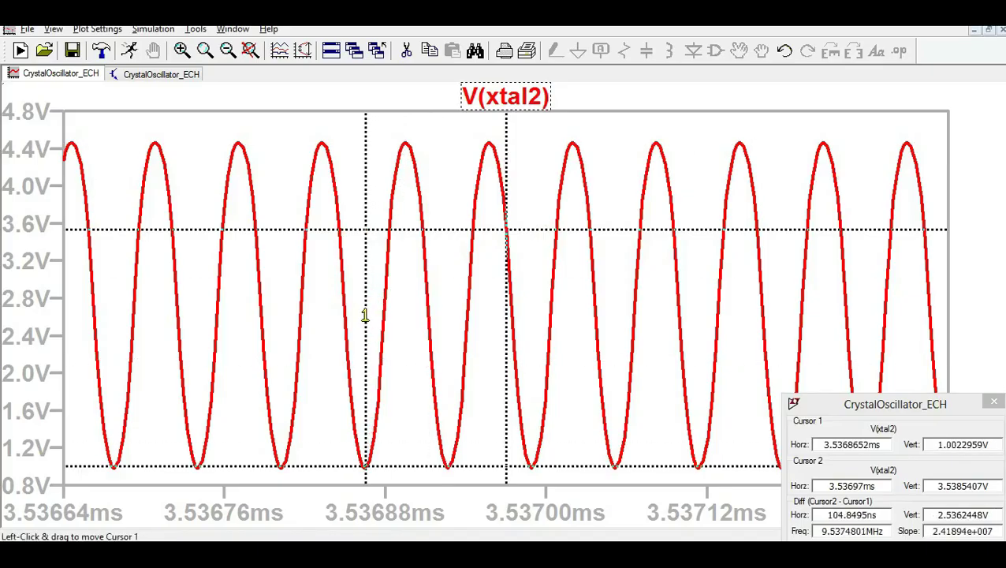
left_click_drag(508, 148, 445, 201)
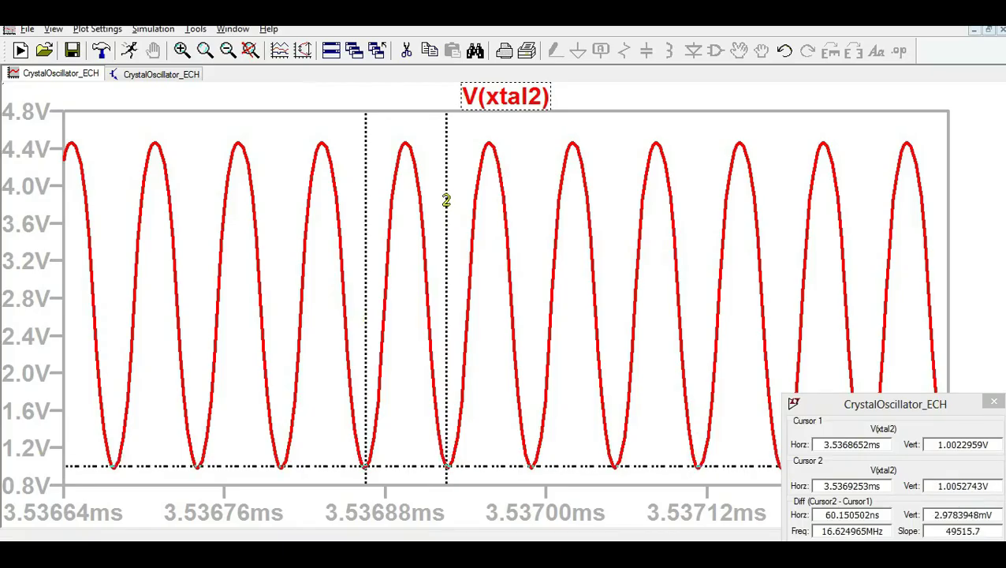
left_click_drag(840, 407, 609, 158)
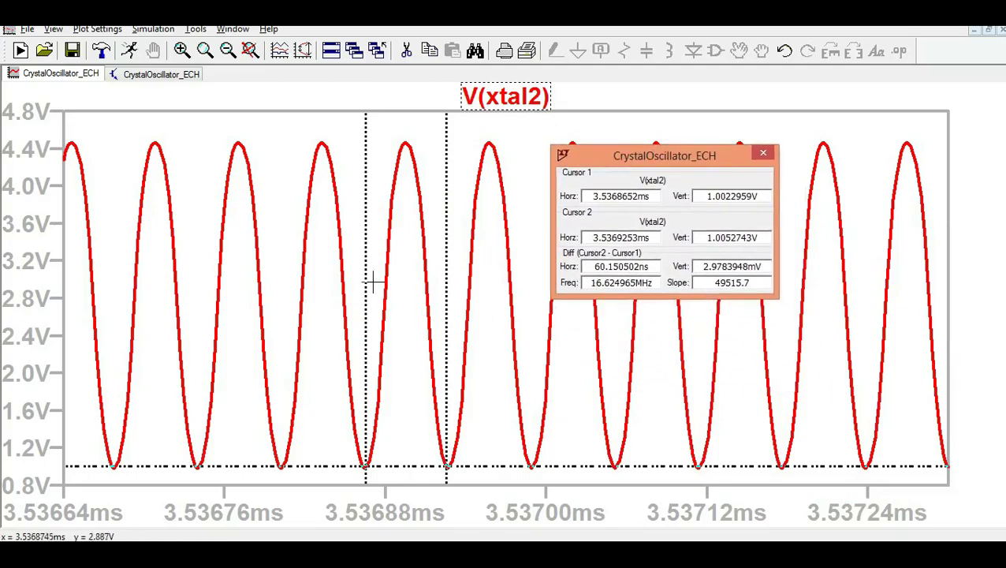
left_click(179, 78)
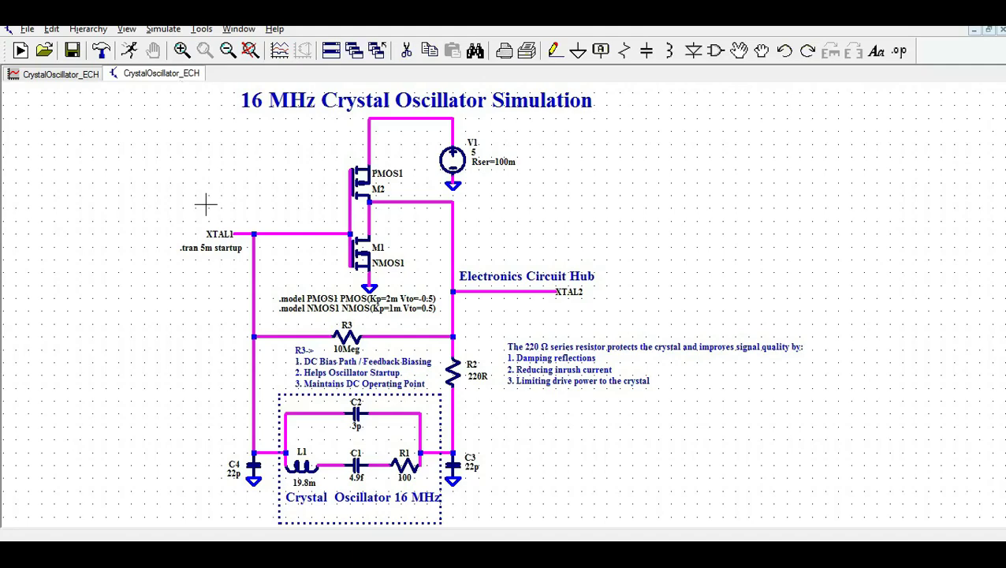